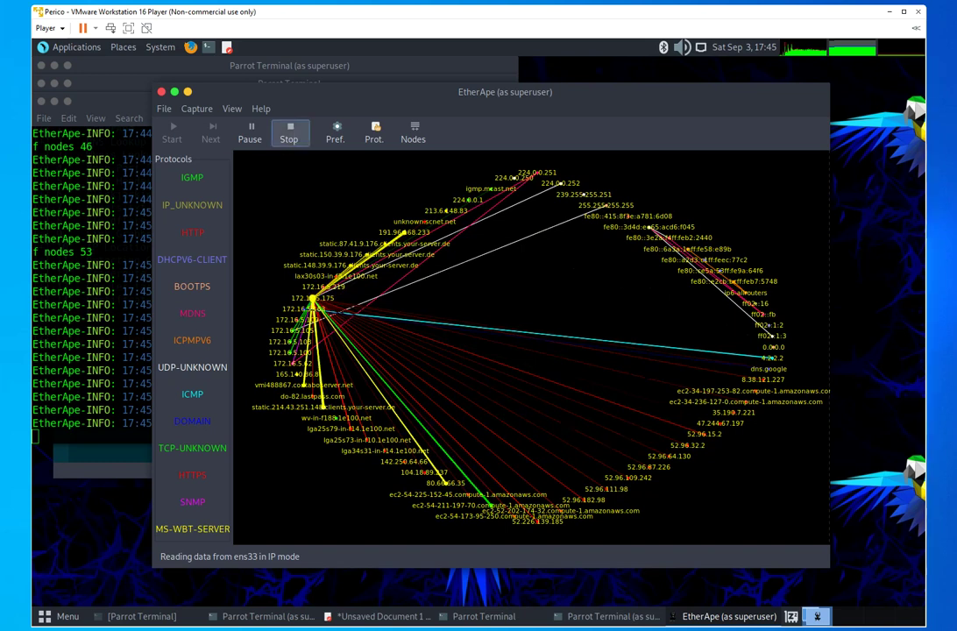
Stop the live traffic capture and close the EtherApe window
{"action": "left_click", "coordinate": [290, 133]}
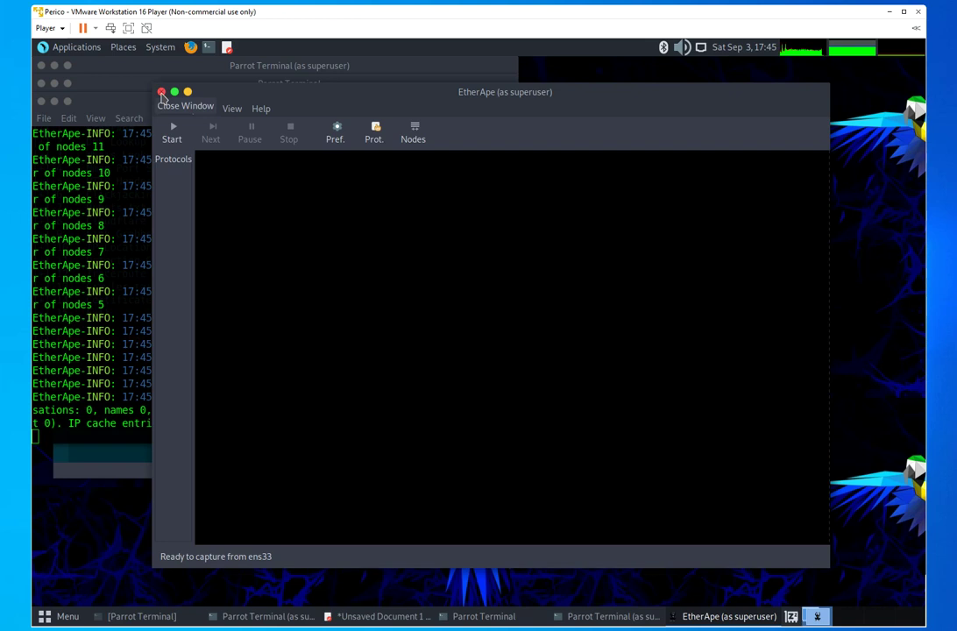
{"action": "left_click", "coordinate": [161, 92]}
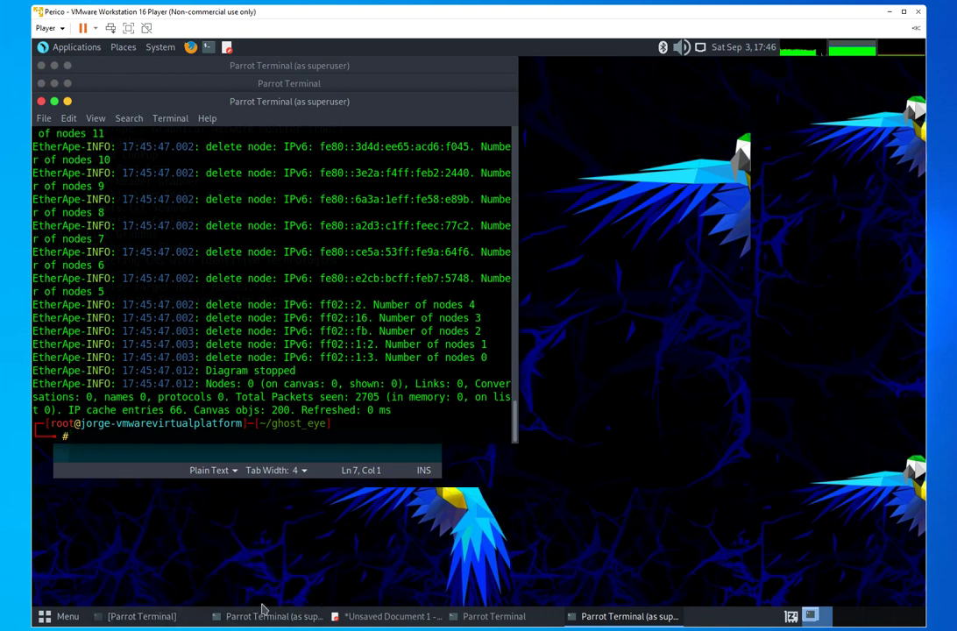
Quit Ghost Eye with menu choice 15 and close its terminal window
{"action": "mouse_move", "coordinate": [256, 614]}
{"action": "left_click", "coordinate": [217, 529]}
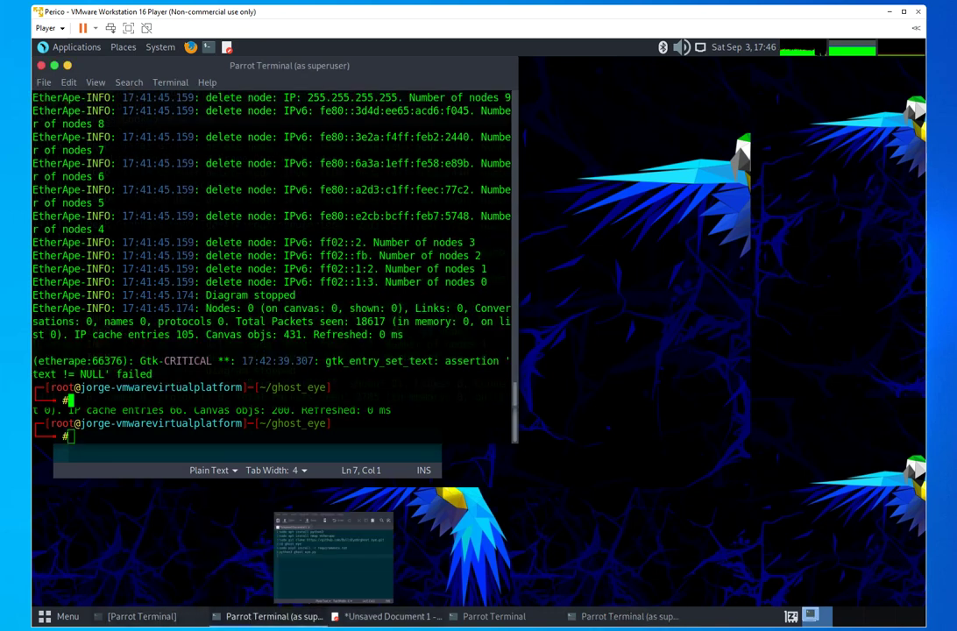
{"action": "left_click", "coordinate": [490, 616]}
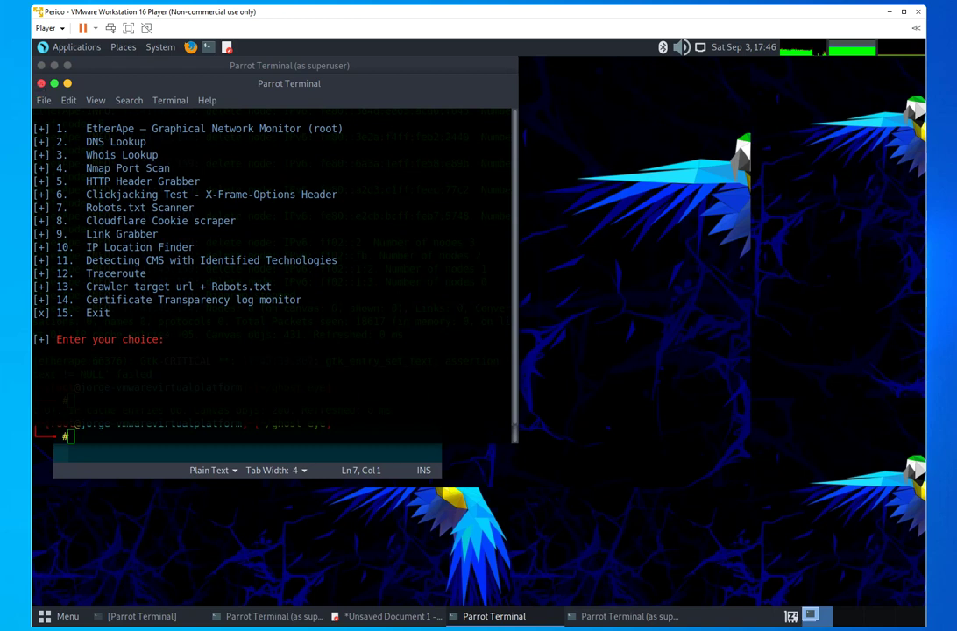
{"action": "type", "text": "15"}
{"action": "key", "text": "Return"}
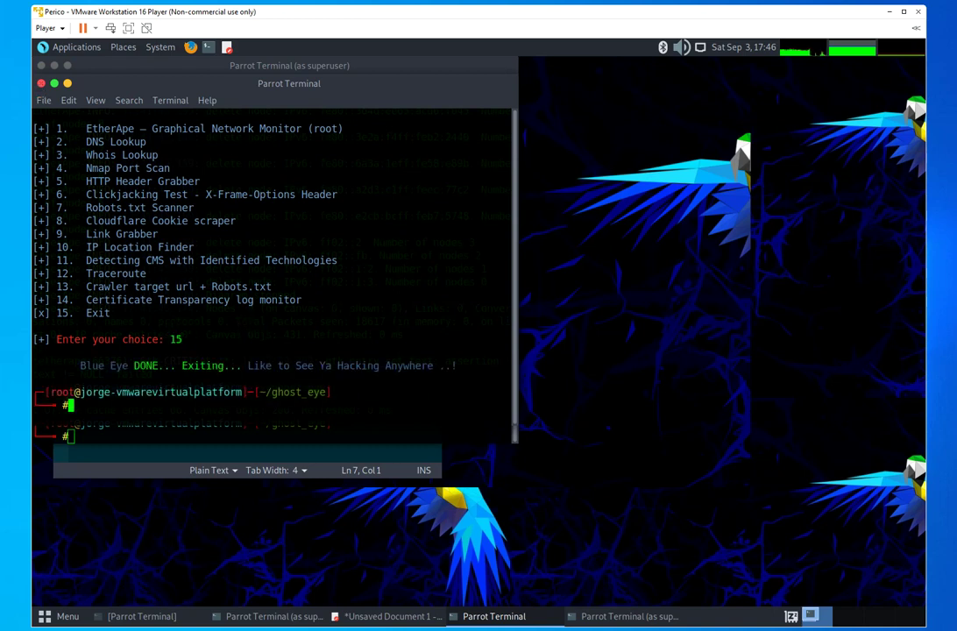
{"action": "left_click", "coordinate": [41, 83]}
{"action": "left_click", "coordinate": [374, 295]}
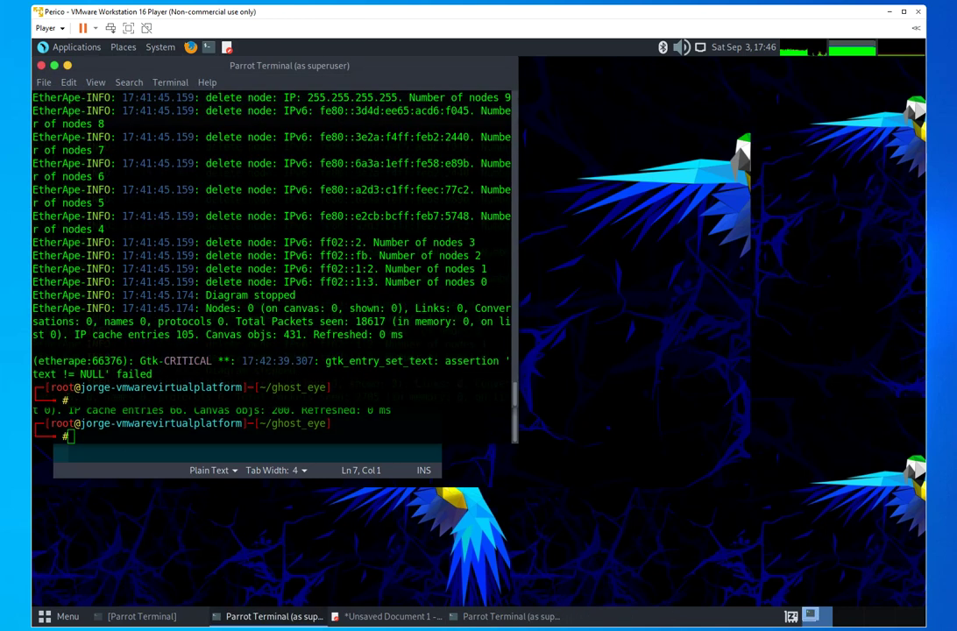
{"action": "left_click", "coordinate": [390, 615]}
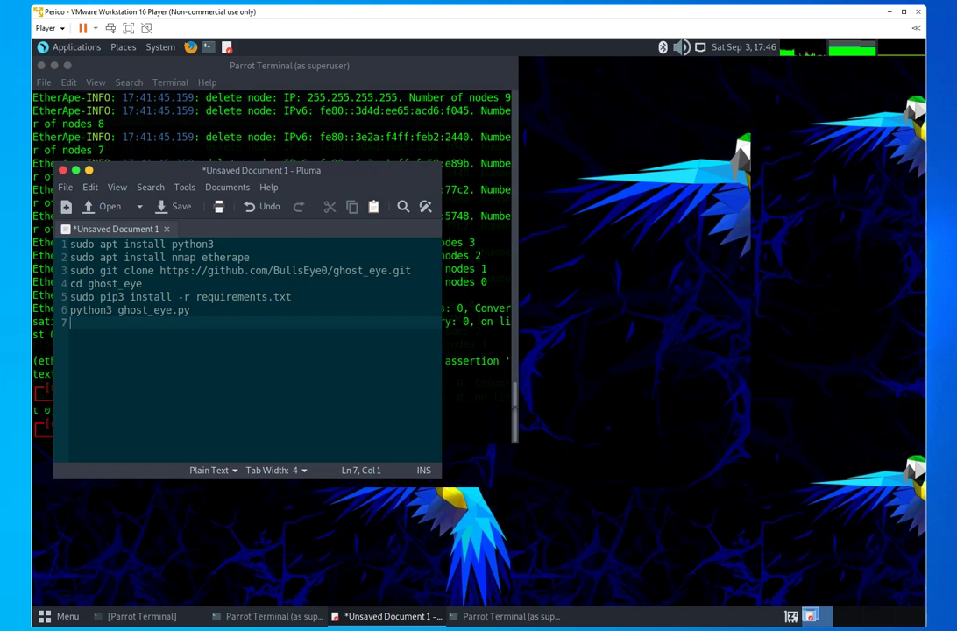
{"action": "left_click_drag", "start_coordinate": [105, 269], "coordinate": [142, 284]}
{"action": "left_click", "coordinate": [161, 295]}
{"action": "left_click", "coordinate": [155, 282]}
{"action": "left_click_drag", "start_coordinate": [112, 297], "coordinate": [160, 296]}
{"action": "left_click", "coordinate": [70, 323]}
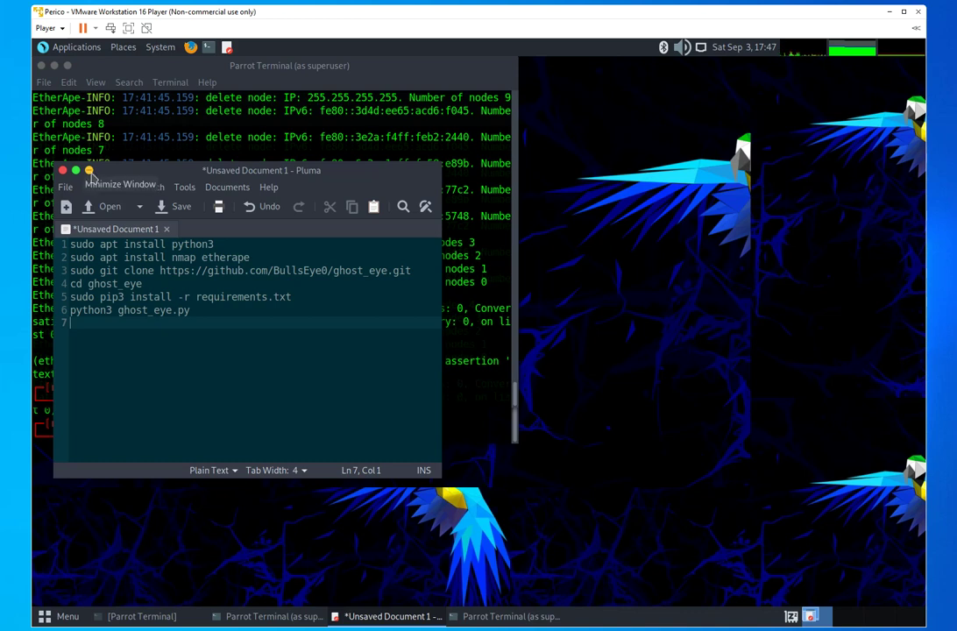
Minimize the notes, close both old terminals, and open a fresh terminal
{"action": "left_click", "coordinate": [89, 171]}
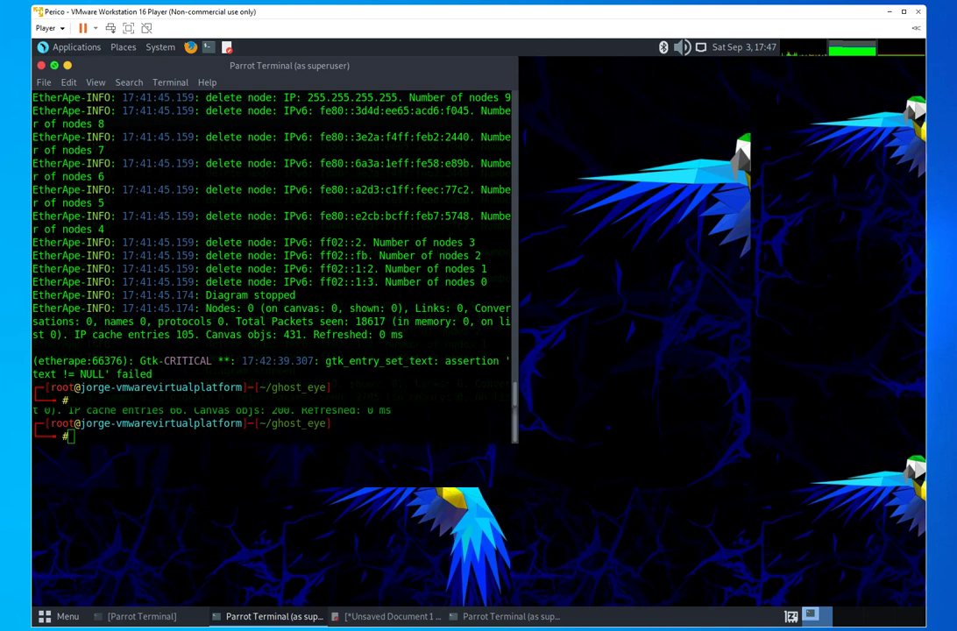
{"action": "left_click", "coordinate": [41, 68]}
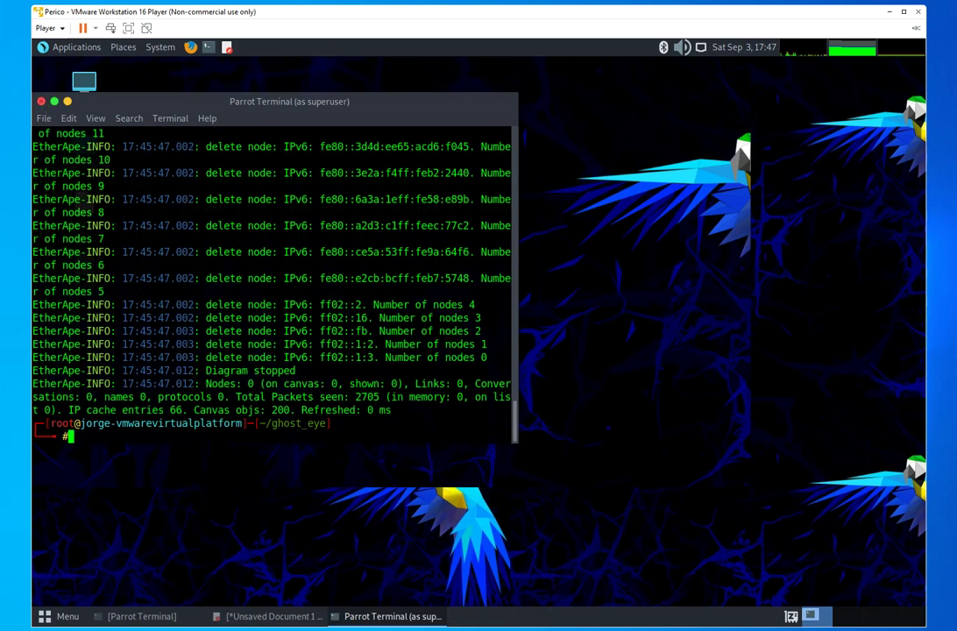
{"action": "left_click", "coordinate": [39, 102]}
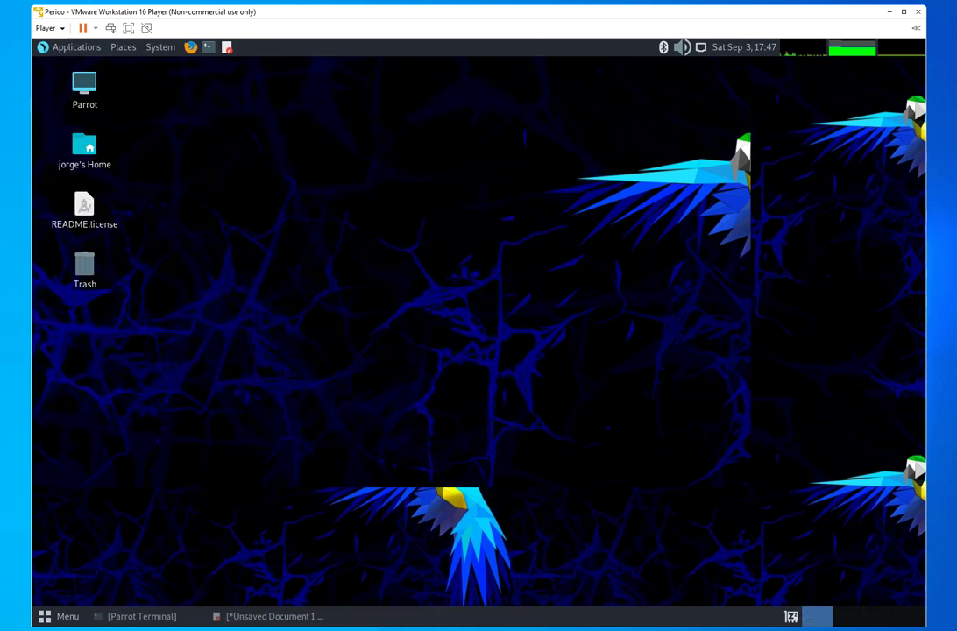
{"action": "left_click", "coordinate": [208, 47]}
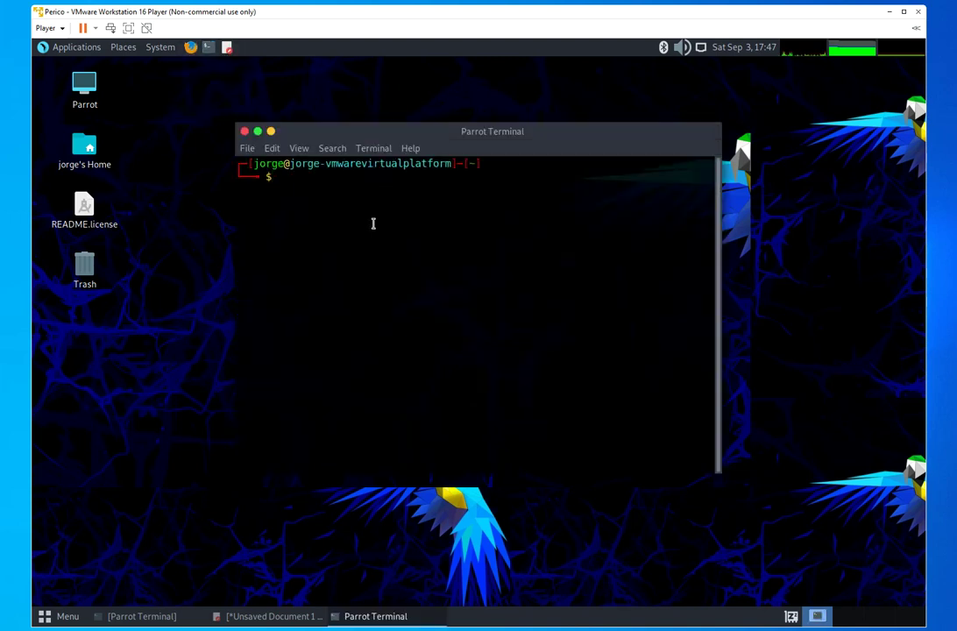
Become root with sudo su, then check the directory and list the home folder
{"action": "type", "text": "sudo su"}
{"action": "key", "text": "Return"}
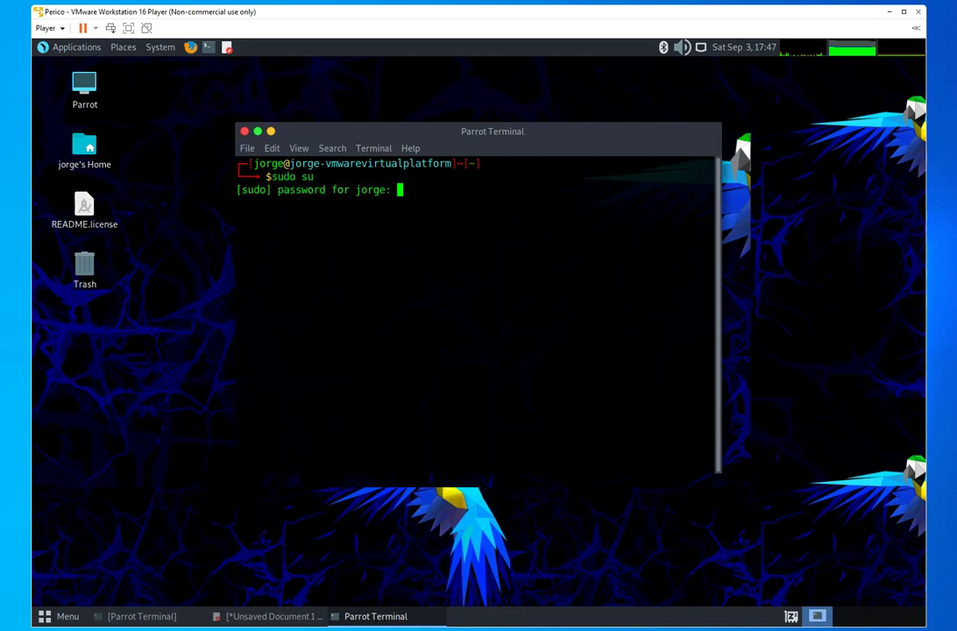
{"action": "key", "text": "Return"}
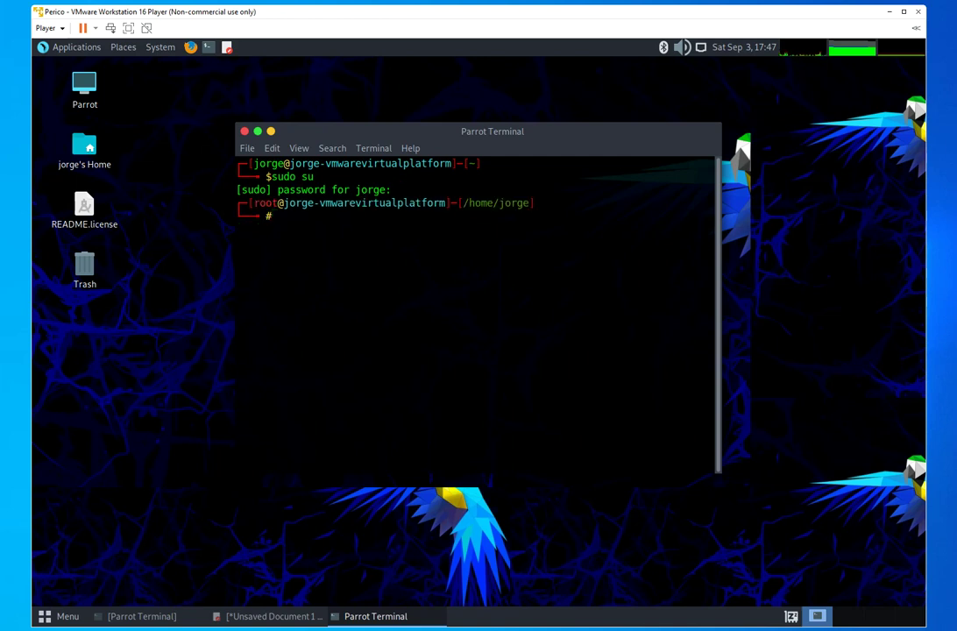
{"action": "type", "text": "pwd"}
{"action": "key", "text": "Return"}
{"action": "type", "text": "cd"}
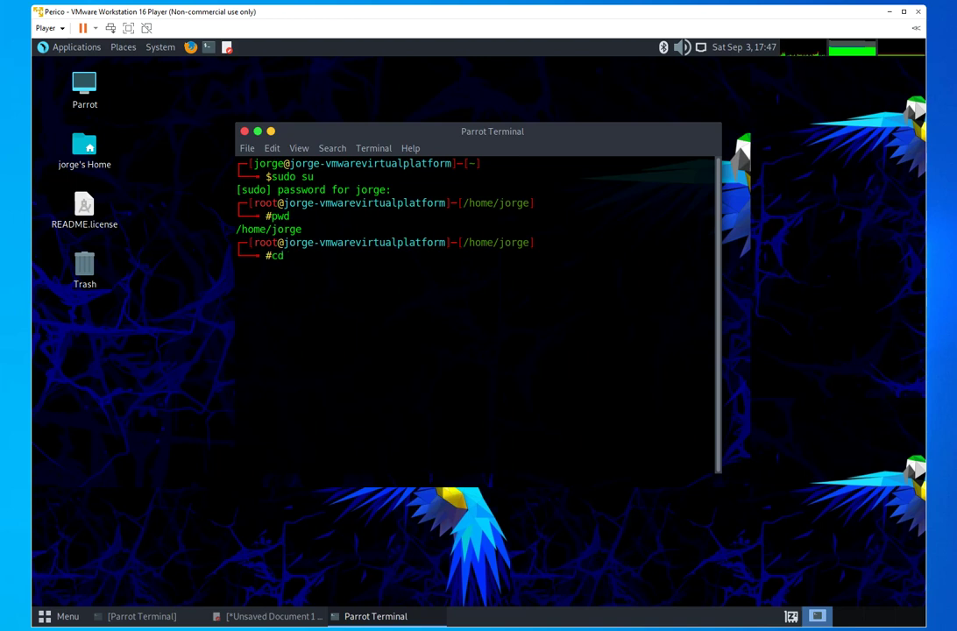
{"action": "key", "text": "Return"}
{"action": "type", "text": "ls"}
{"action": "key", "text": "Return"}
Enter the ghost_eye folder and enter the command python3 ghost_eye.py
{"action": "type", "text": "cd g"}
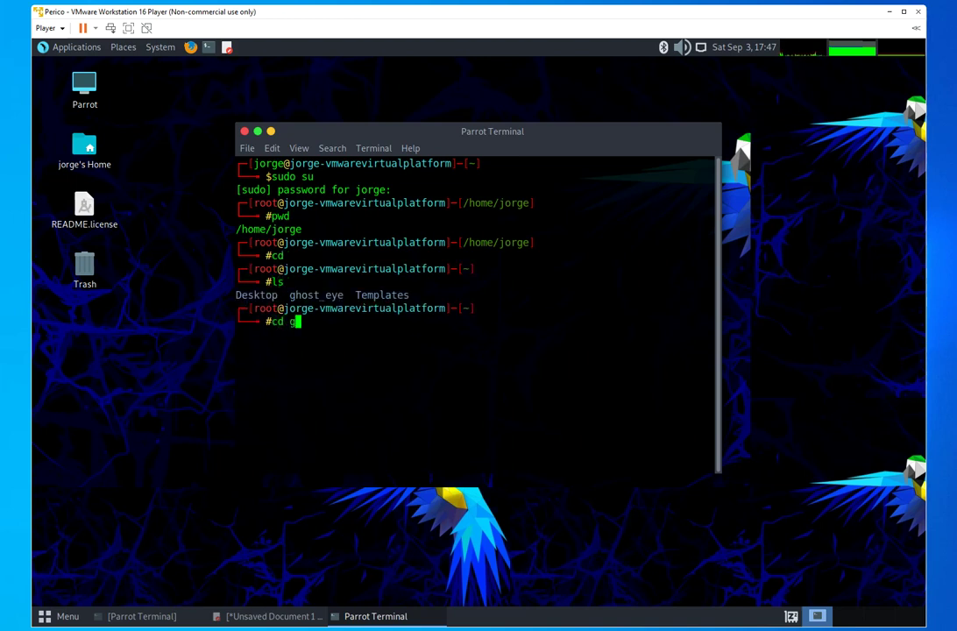
{"action": "key", "text": "Tab"}
{"action": "key", "text": "Return"}
{"action": "type", "text": "python3 ghost_eye.py"}
Run Ghost Eye, dismiss the accidental Help window, and submit menu choice 1 for EtherApe
{"action": "key", "text": "Return"}
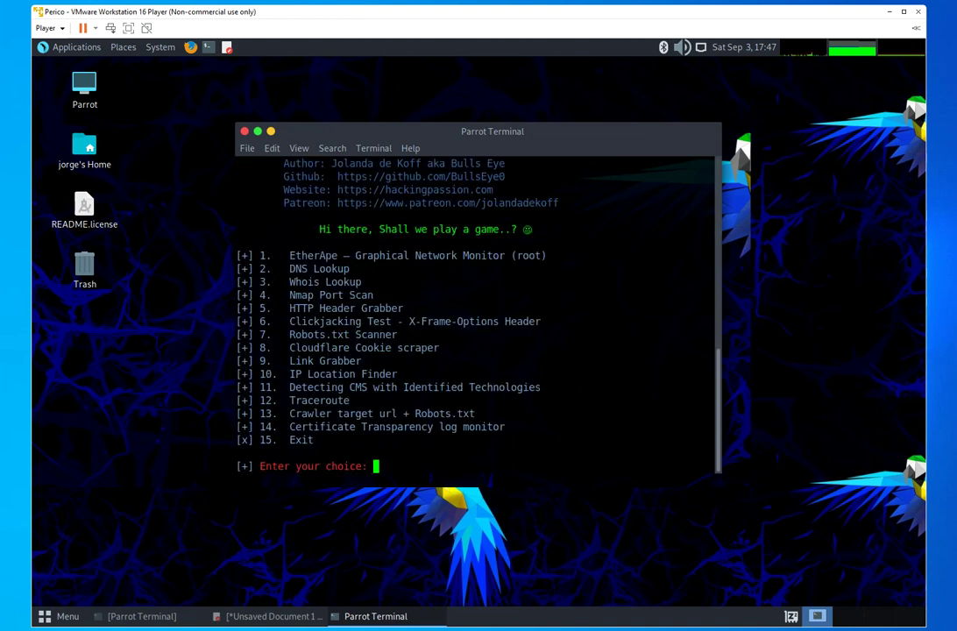
{"action": "left_click_drag", "start_coordinate": [411, 138], "coordinate": [376, 109]}
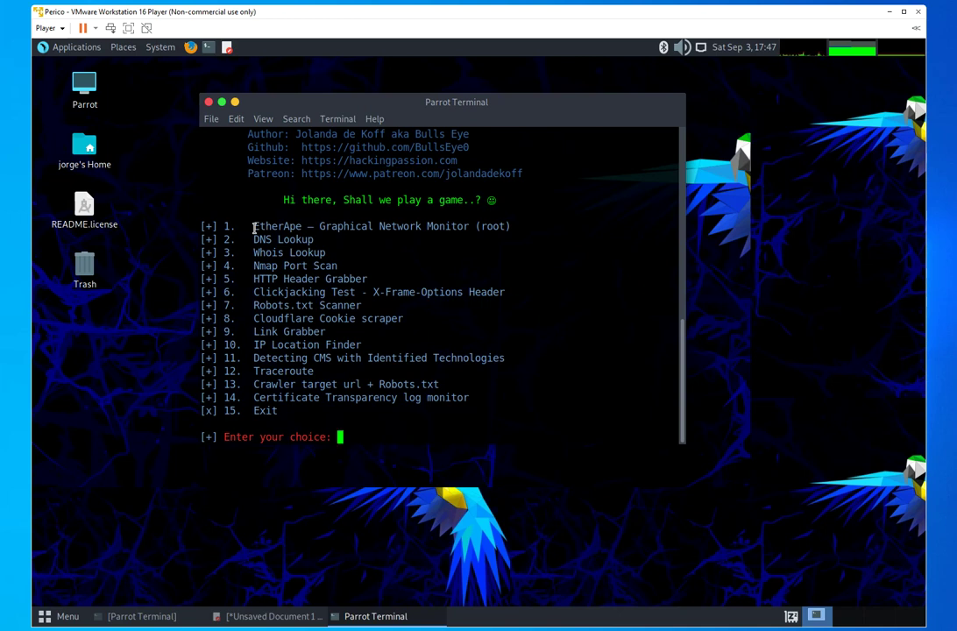
{"action": "key", "text": "F1"}
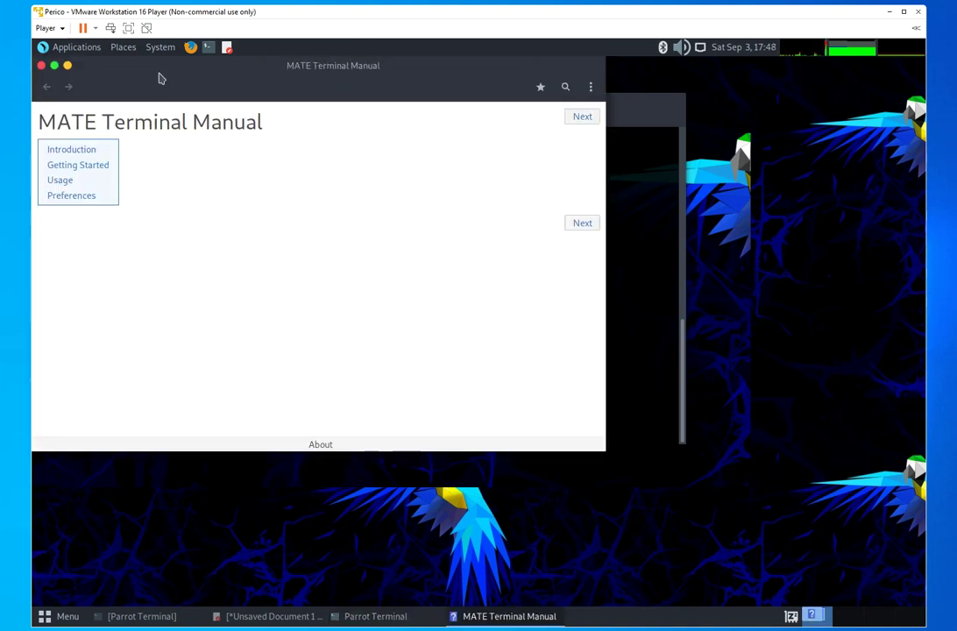
{"action": "left_click_drag", "start_coordinate": [161, 79], "coordinate": [199, 99]}
{"action": "left_click", "coordinate": [77, 90]}
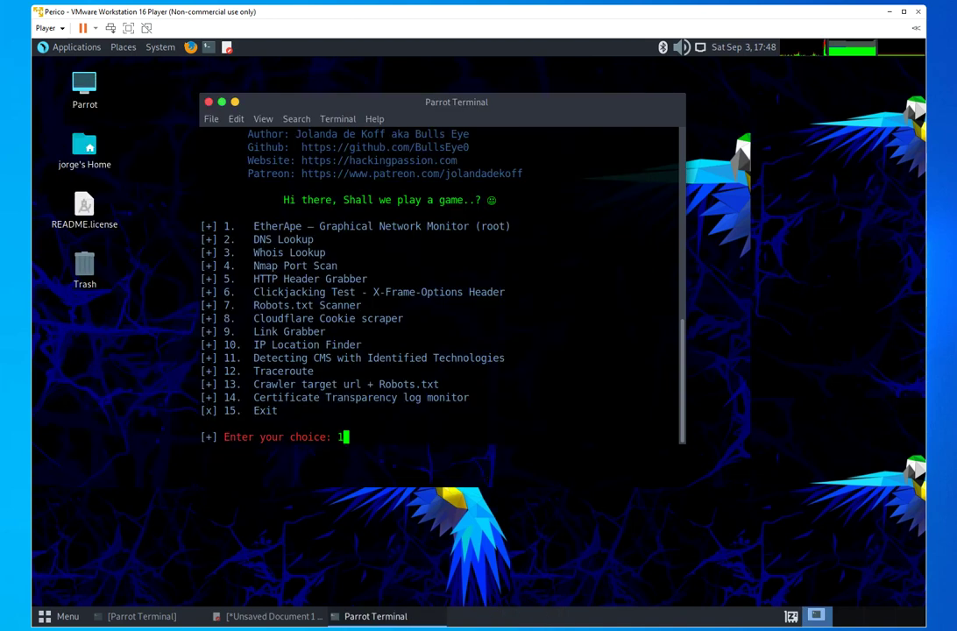
{"action": "key", "text": "Return"}
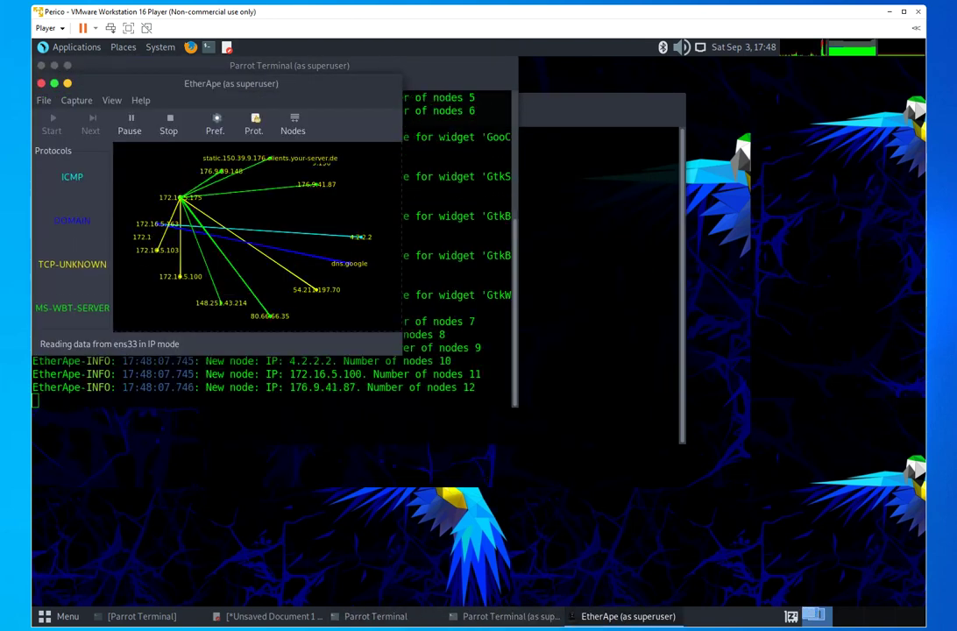
Shift the EtherApe window right and resize it much larger to show the whole graph
{"action": "left_click_drag", "start_coordinate": [256, 89], "coordinate": [345, 95]}
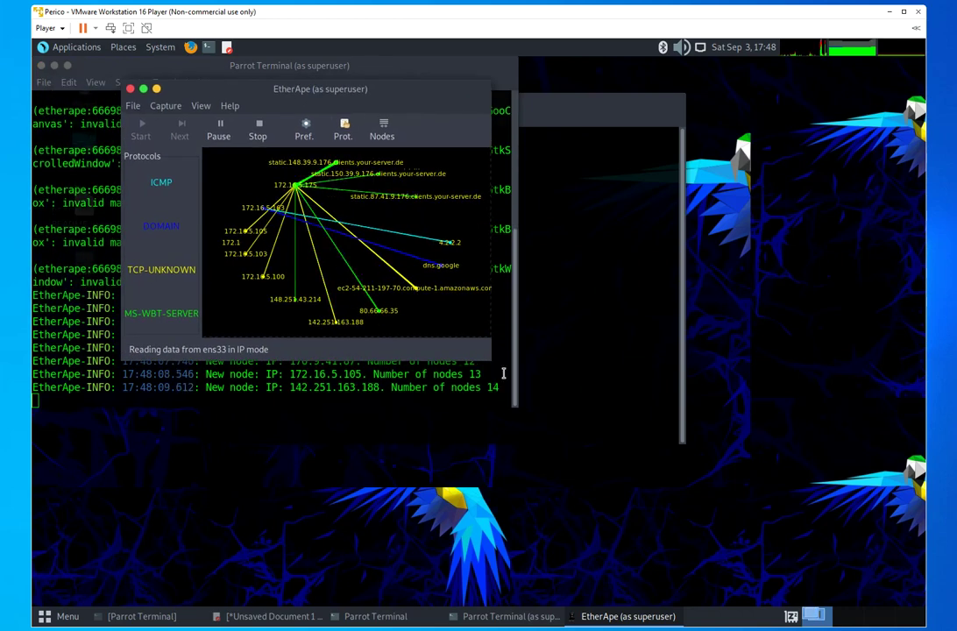
{"action": "left_click_drag", "start_coordinate": [517, 360], "coordinate": [842, 583]}
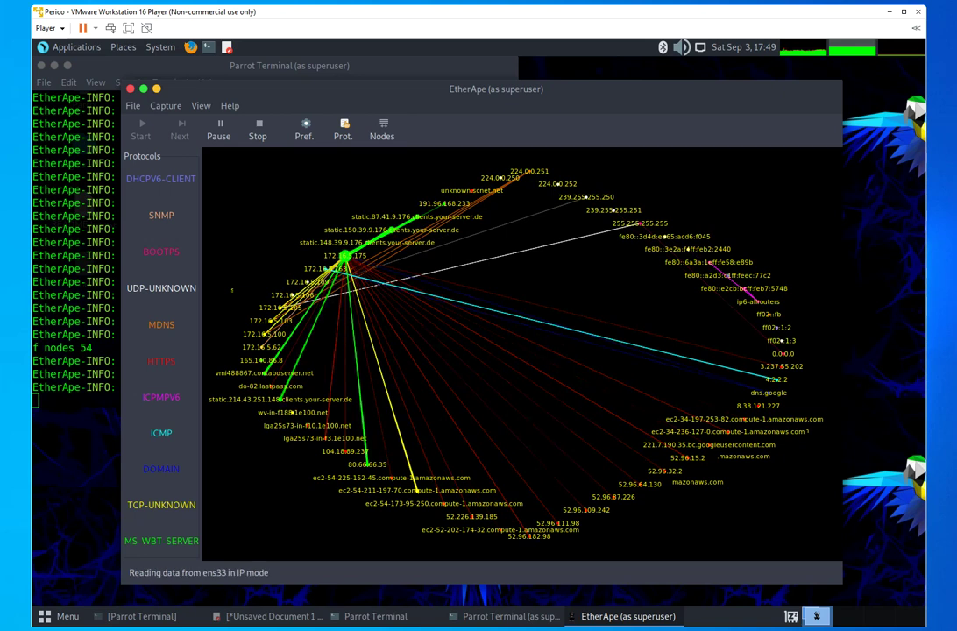
Inspect and close the dns.google link's DOMAIN traffic details, then bring a terminal forward
{"action": "double_click", "coordinate": [588, 338]}
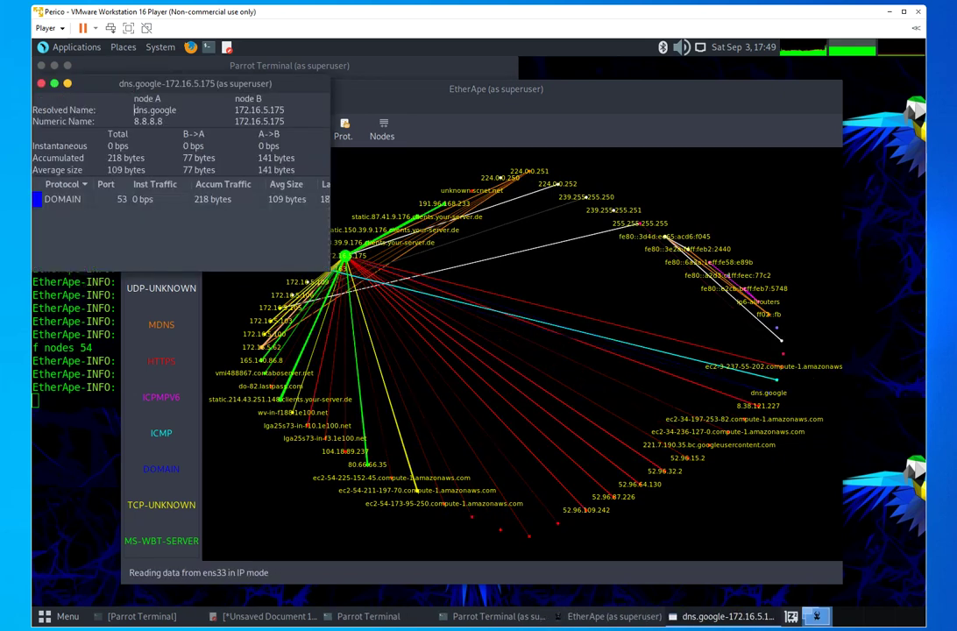
{"action": "left_click_drag", "start_coordinate": [196, 83], "coordinate": [284, 152]}
{"action": "left_click", "coordinate": [130, 152]}
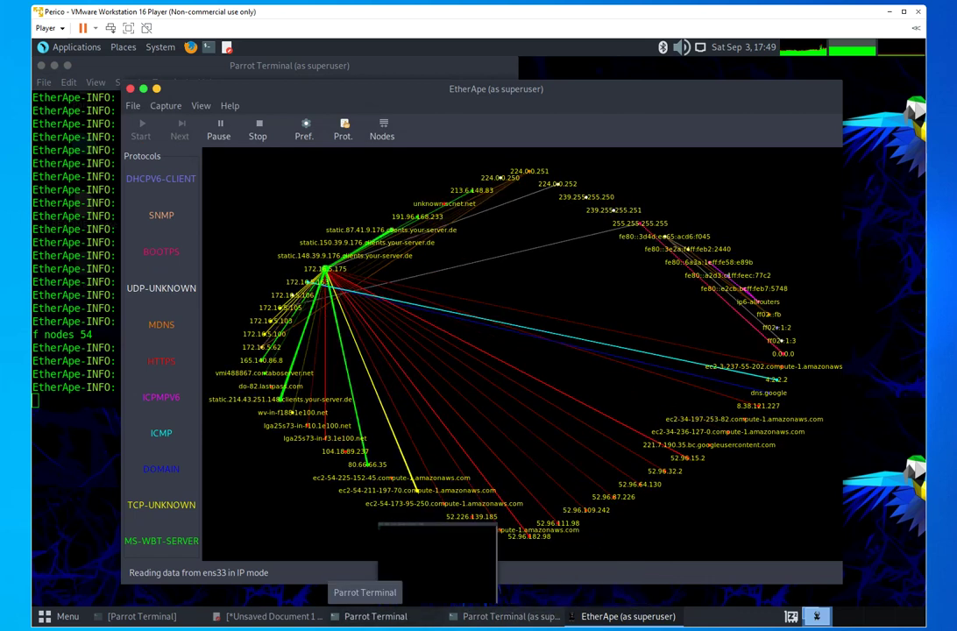
{"action": "left_click", "coordinate": [375, 616]}
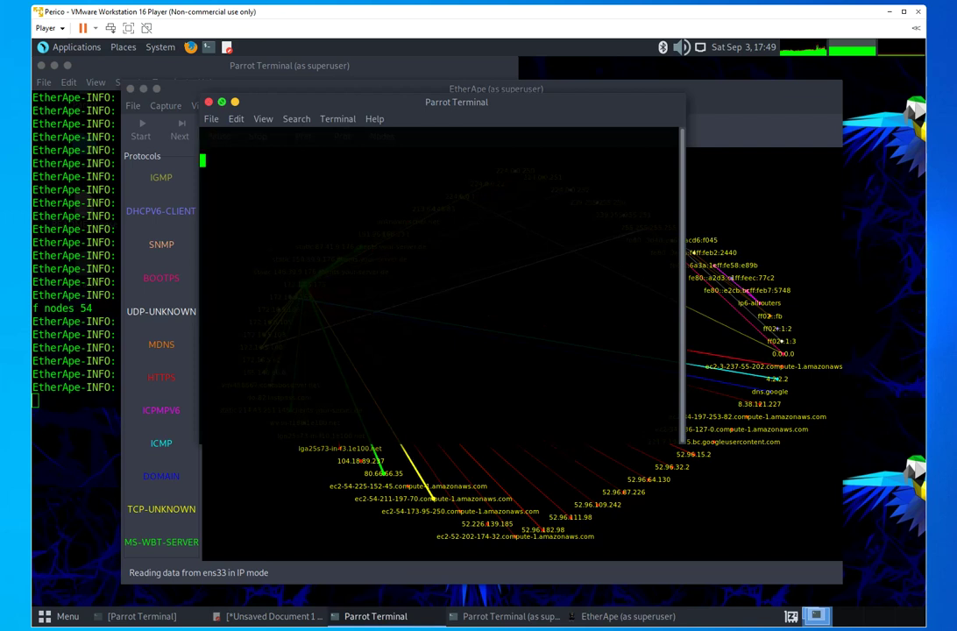
Start a continuous ping to 4.2.2.2 in the terminal, correcting a typo first
{"action": "left_click", "coordinate": [222, 103]}
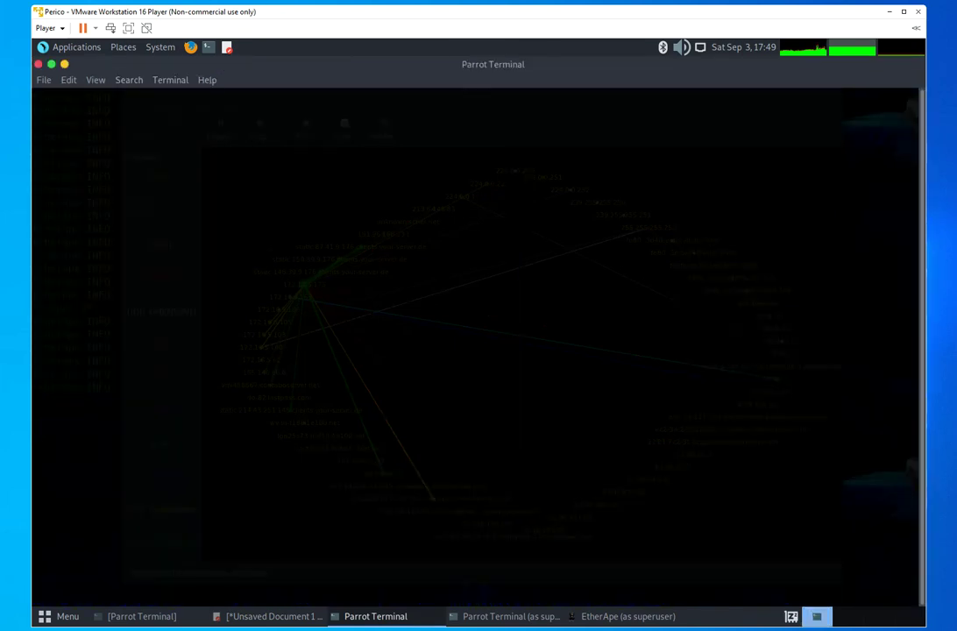
{"action": "left_click", "coordinate": [50, 65]}
{"action": "left_click", "coordinate": [207, 47]}
{"action": "type", "text": "poi"}
{"action": "key", "text": "BackSpace"}
{"action": "key", "text": "BackSpace"}
{"action": "key", "text": "BackSpace"}
{"action": "type", "text": "ping "}
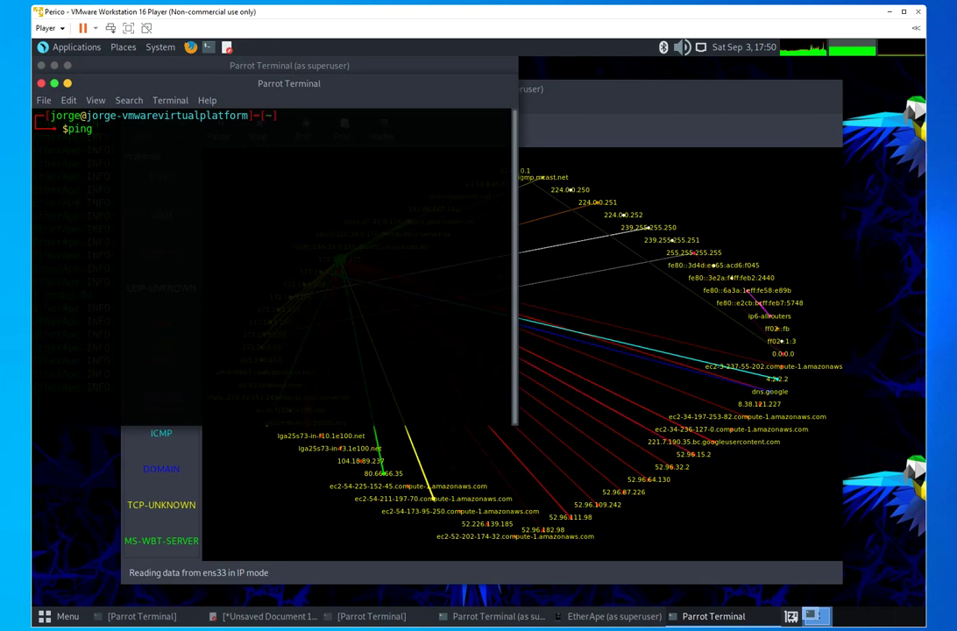
{"action": "type", "text": "4.2.2.2"}
{"action": "key", "text": "Return"}
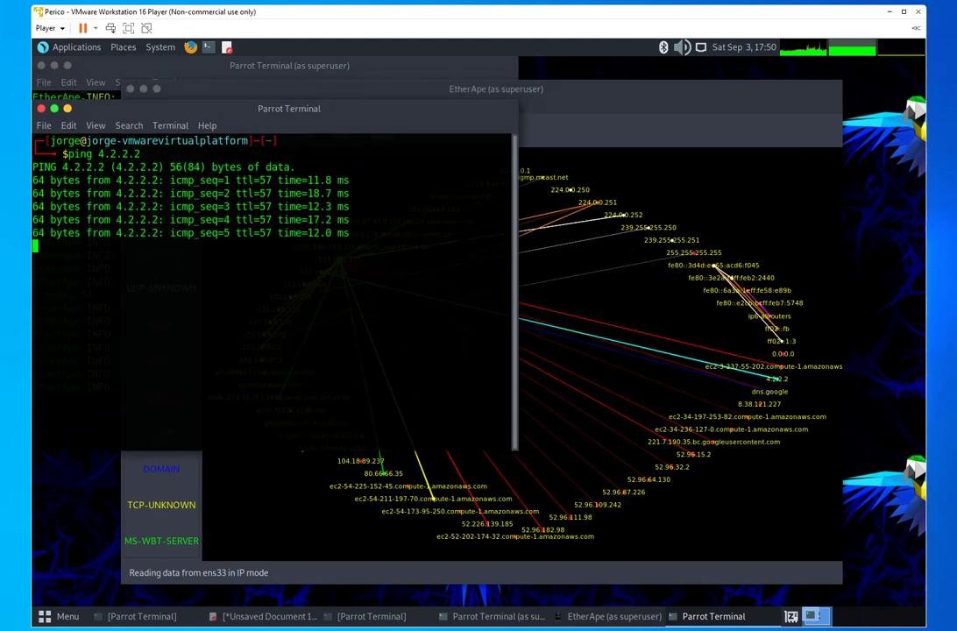
Hide the terminal, review EtherApe's per-protocol traffic statistics, then open Preferences
{"action": "left_click", "coordinate": [68, 109]}
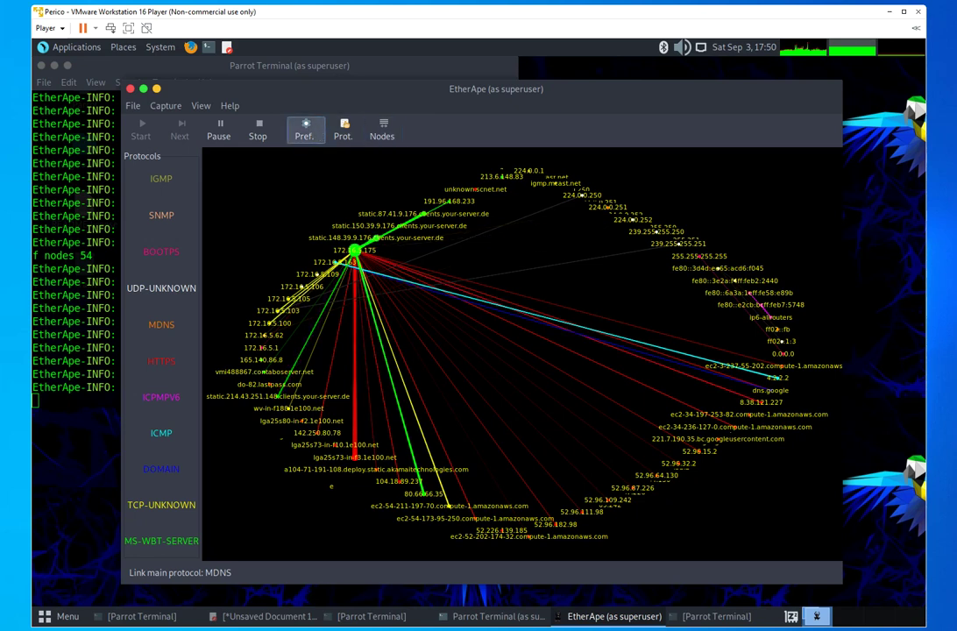
{"action": "left_click", "coordinate": [345, 133]}
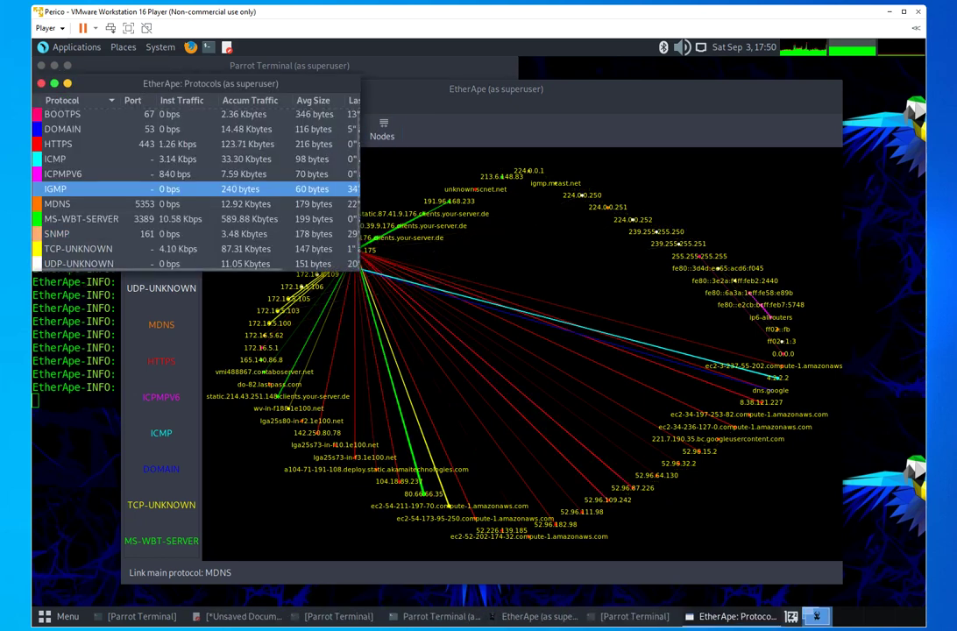
{"action": "left_click_drag", "start_coordinate": [210, 84], "coordinate": [362, 136]}
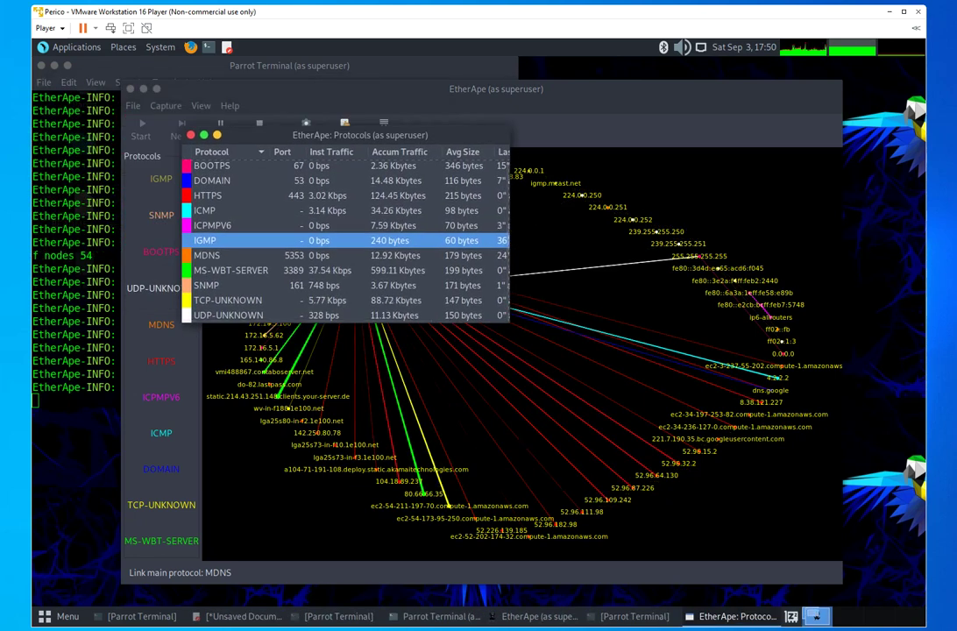
{"action": "left_click", "coordinate": [192, 136]}
{"action": "left_click", "coordinate": [304, 130]}
Show the Colors tab: red for WWW,HTTP,HTTPS, blue for DOMAIN, cyan for ICMP,ICMPV6
{"action": "left_click", "coordinate": [407, 212]}
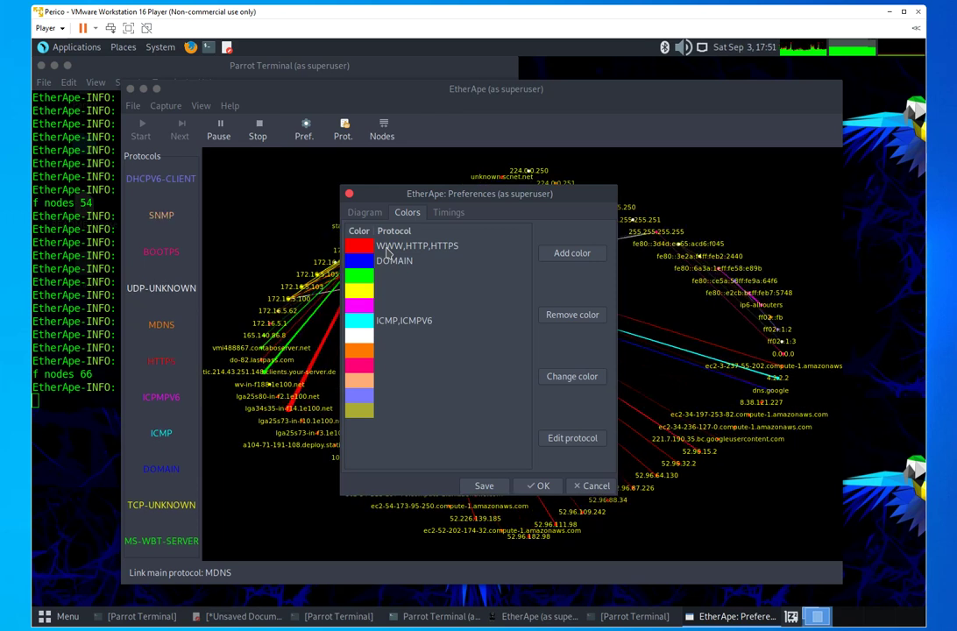
Close Preferences, stop the IP-mode capture, and set Capture Mode to TCP
{"action": "key", "text": "Escape"}
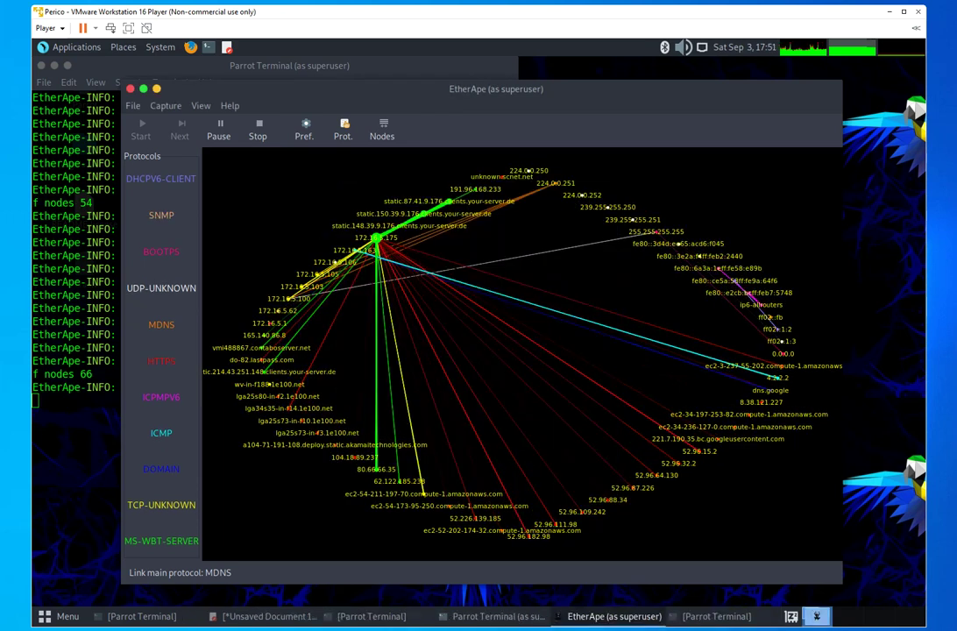
{"action": "left_click", "coordinate": [257, 131]}
{"action": "left_click", "coordinate": [166, 106]}
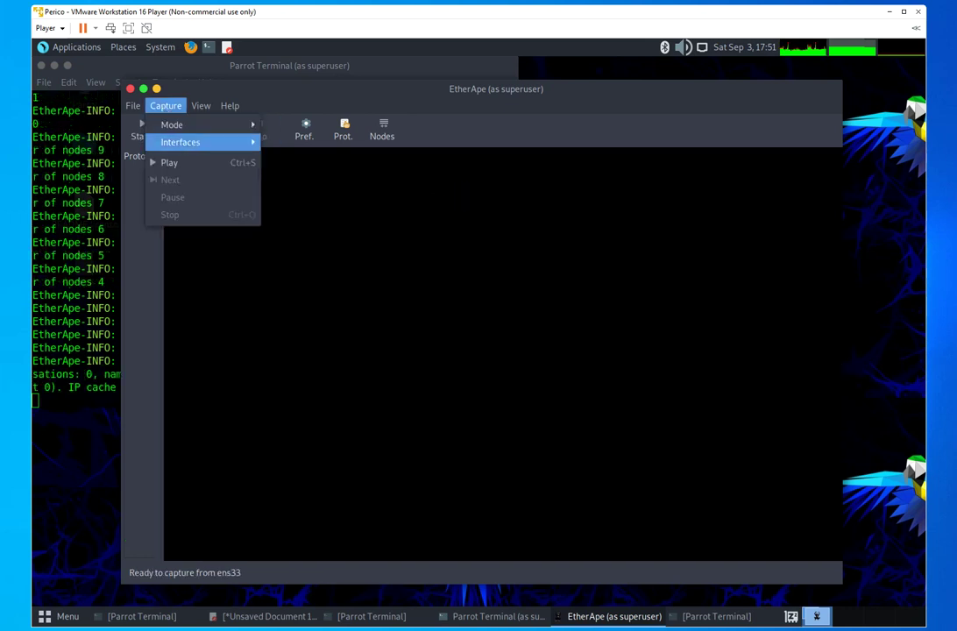
{"action": "mouse_move", "coordinate": [183, 142]}
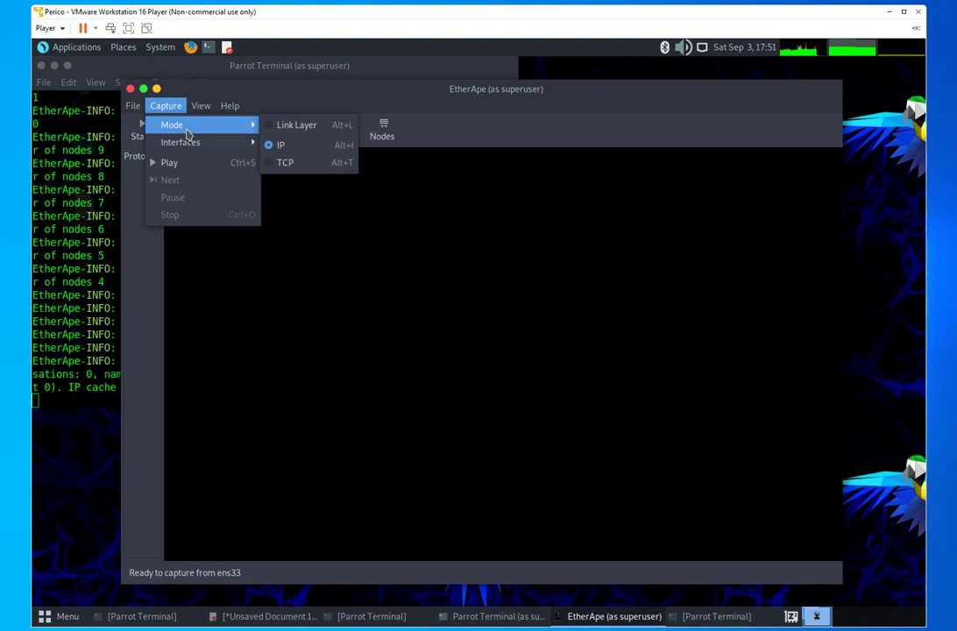
{"action": "left_click", "coordinate": [289, 162]}
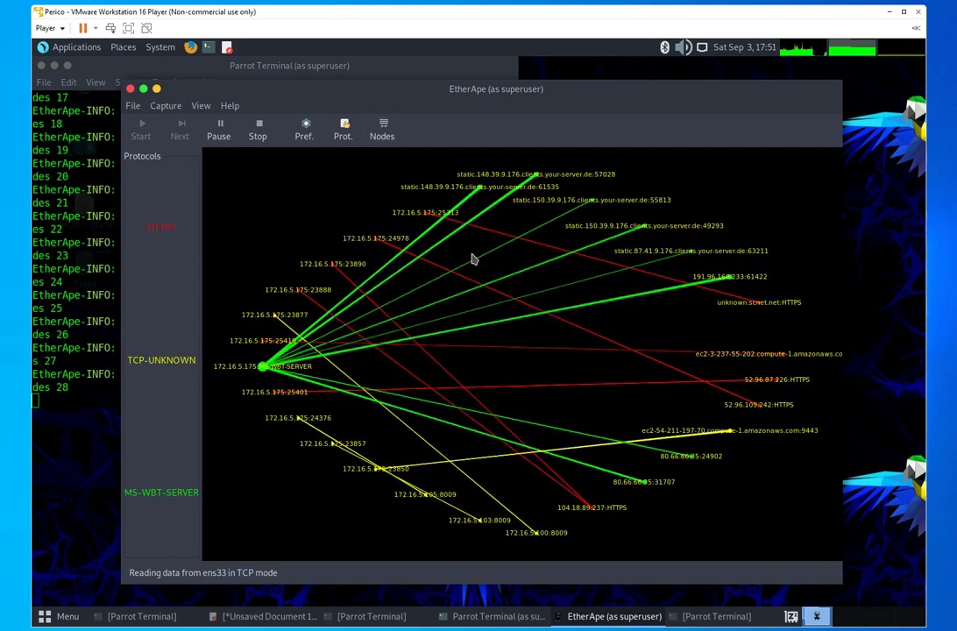
View the captured nodes list over the graph, then close it
{"action": "left_click", "coordinate": [384, 131]}
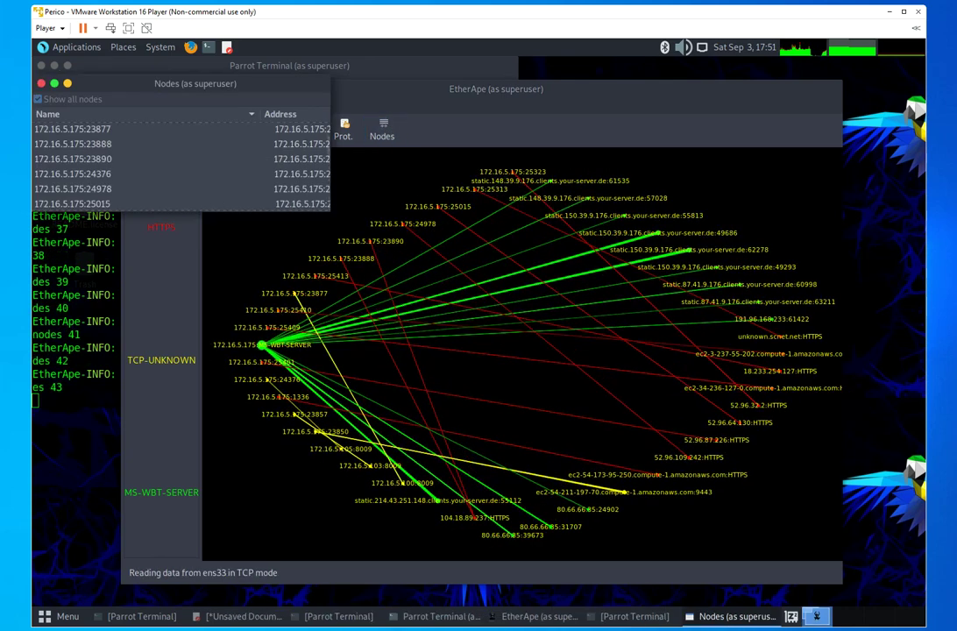
{"action": "left_click_drag", "start_coordinate": [124, 87], "coordinate": [357, 187]}
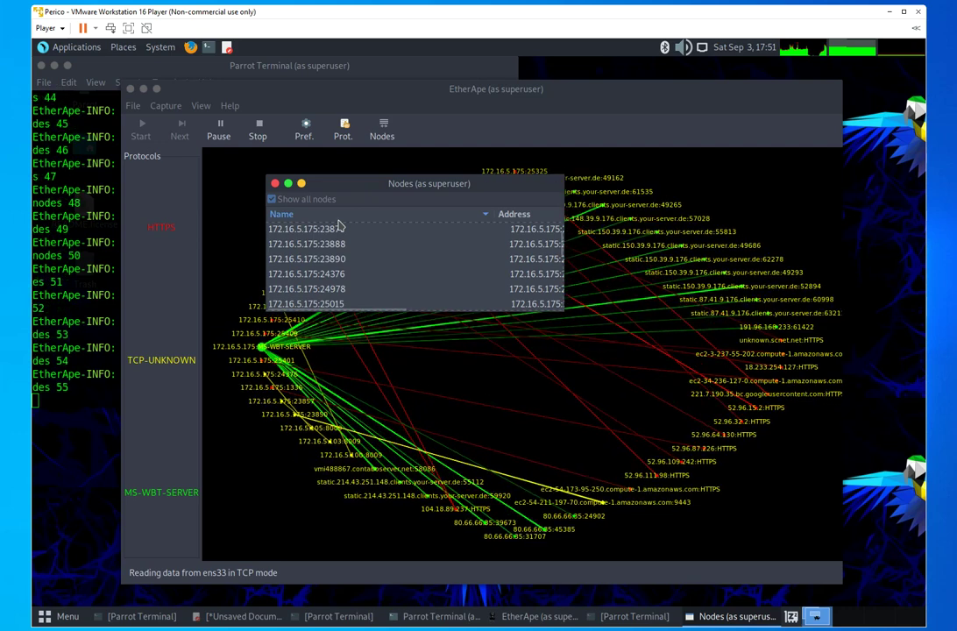
{"action": "left_click", "coordinate": [274, 183]}
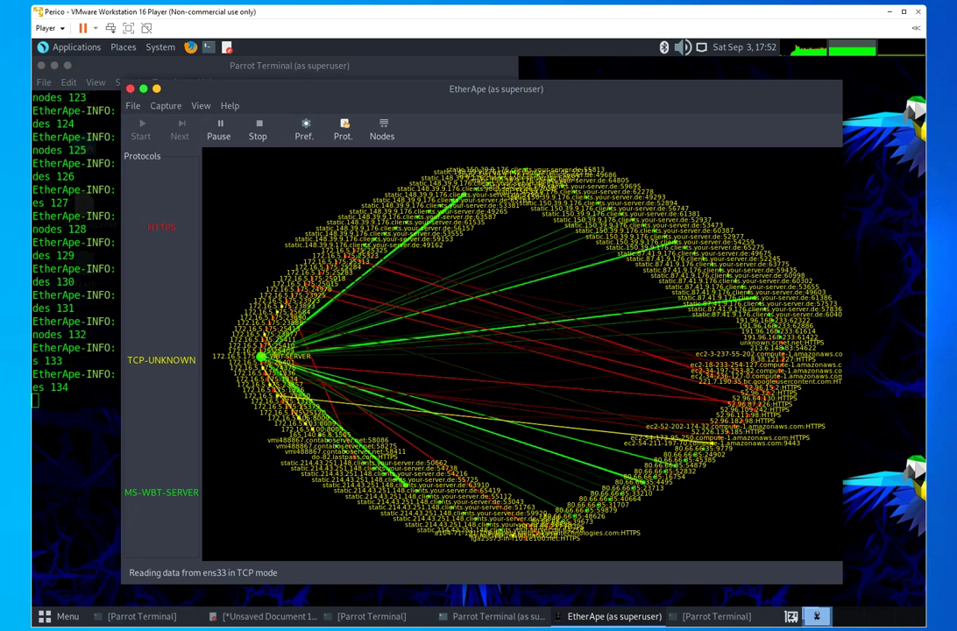
Stop the TCP capture, then close EtherApe and the root terminal
{"action": "left_click", "coordinate": [257, 129]}
{"action": "left_click", "coordinate": [131, 89]}
{"action": "left_click", "coordinate": [41, 65]}
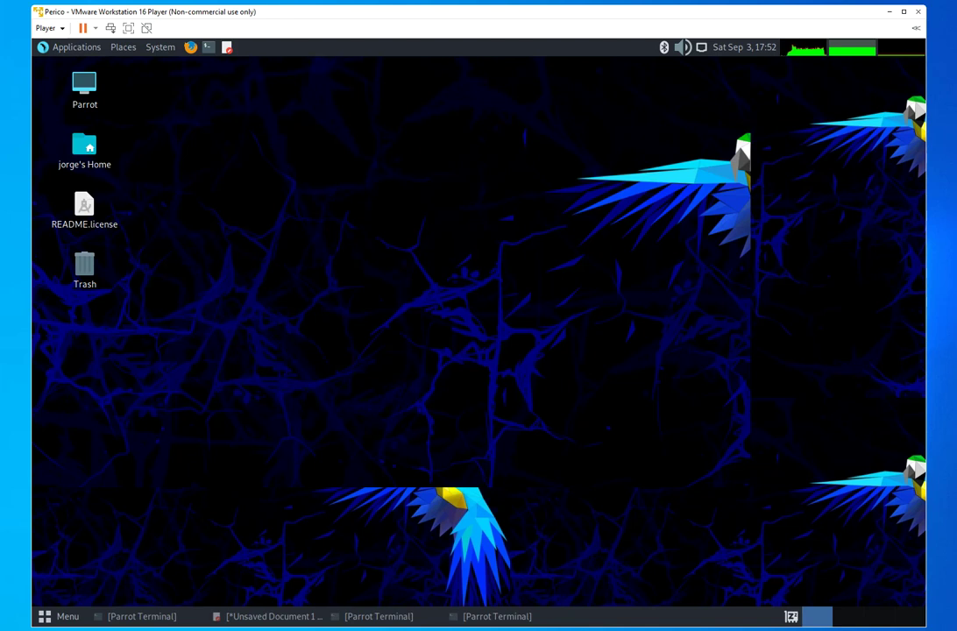
Restore the unsaved Pluma notes listing the six Ghost Eye install and run commands
{"action": "left_click", "coordinate": [271, 617]}
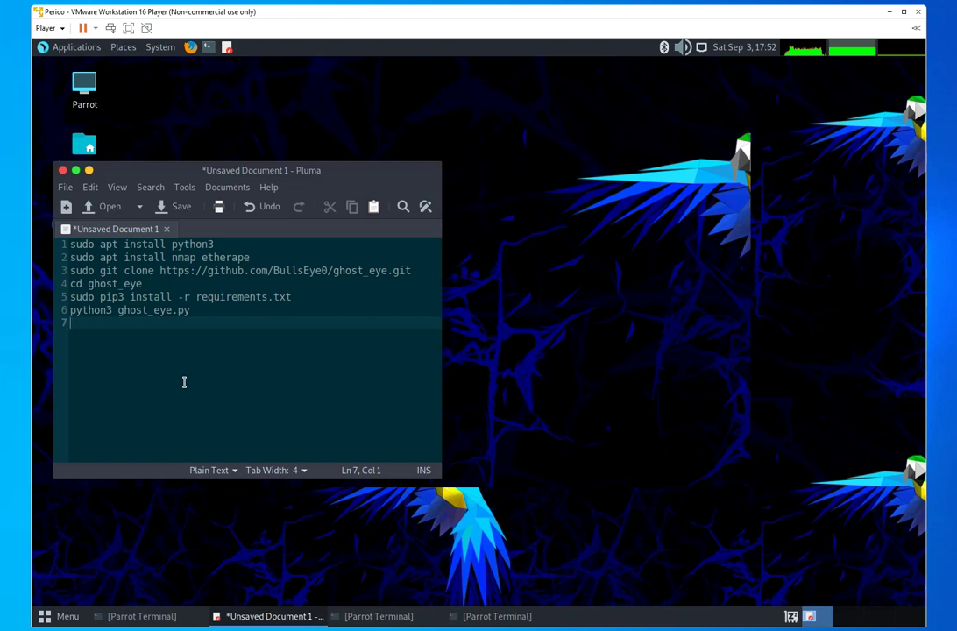